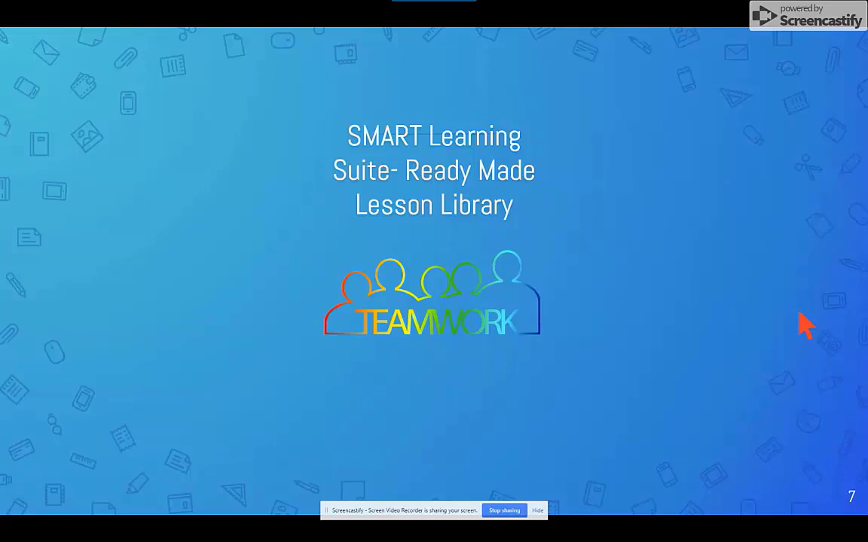
Switch from the slides to the SMART Exchange site and check the resource search field with its grade and subject filters.
key(Right)
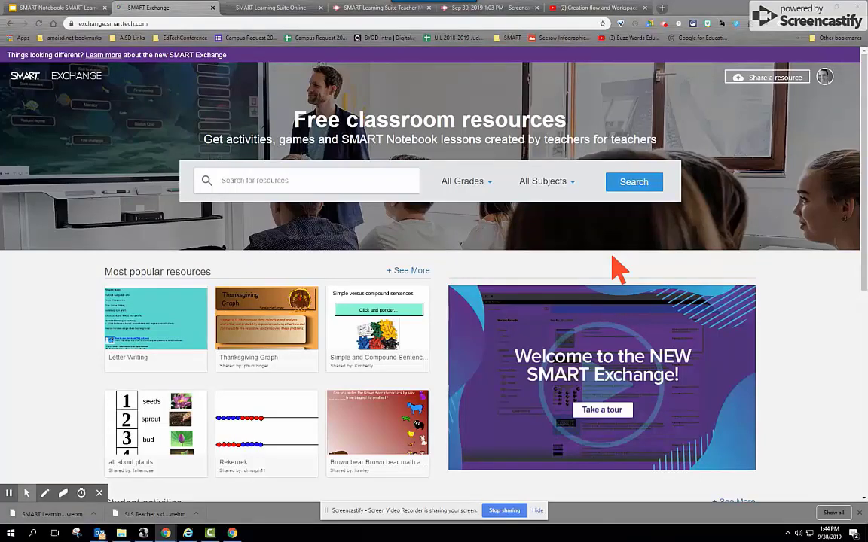
click(381, 177)
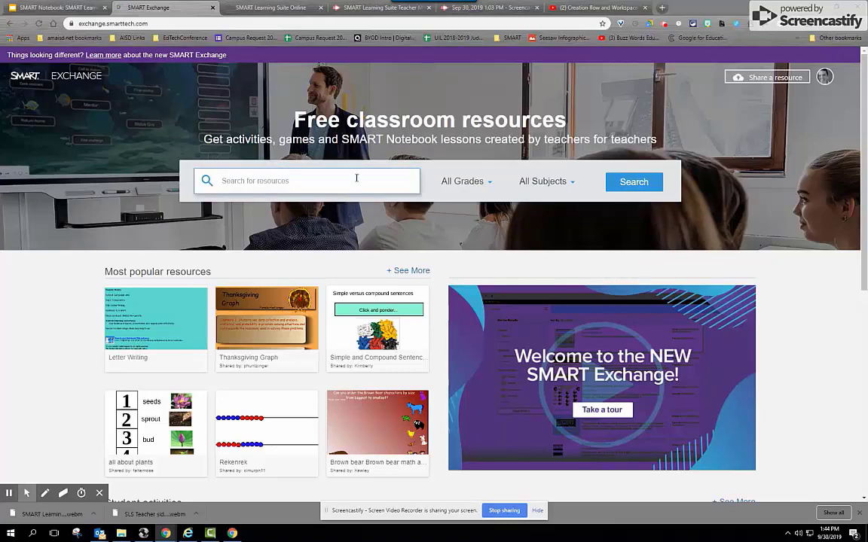
click(357, 178)
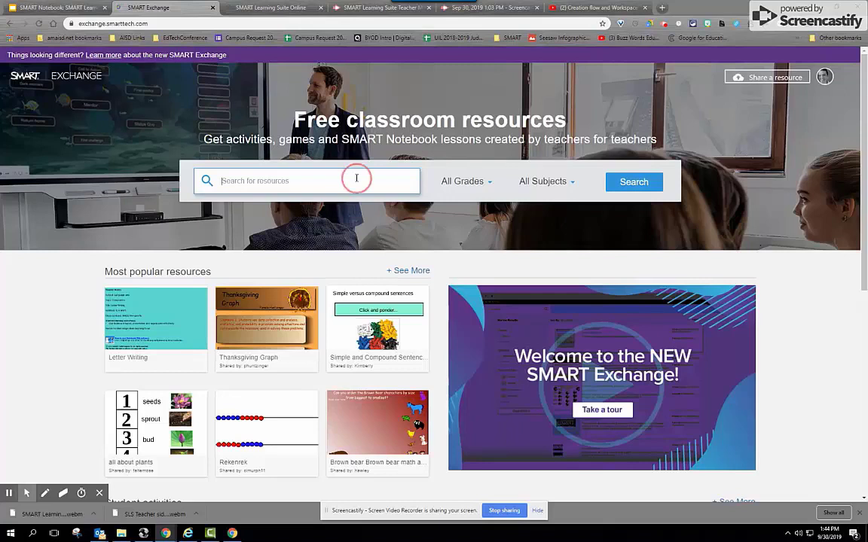
click(489, 184)
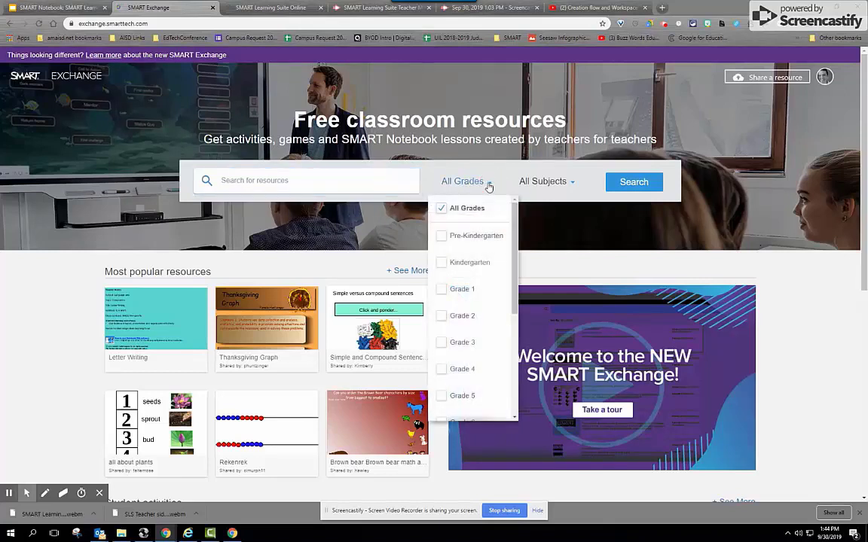
click(561, 194)
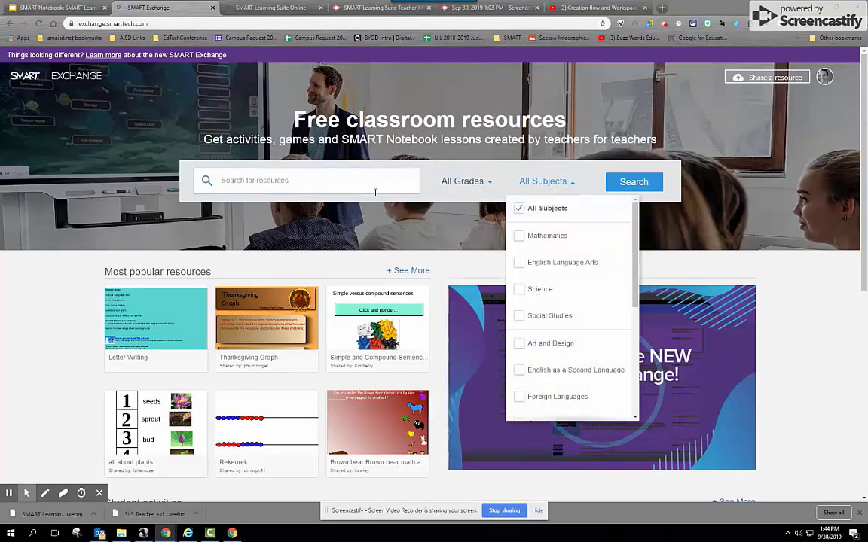
click(346, 185)
click(346, 187)
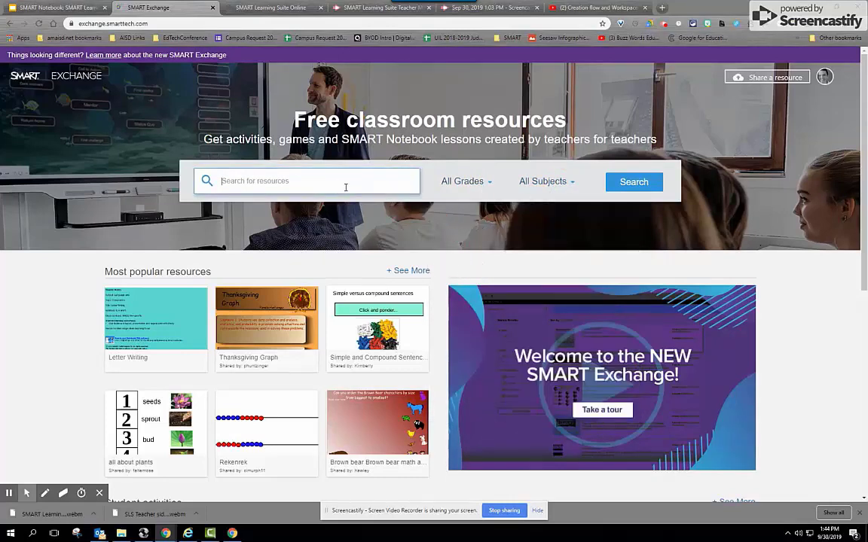
Browse the featured classroom resources and open the details of Base 10 blocks templates under Student activities.
scroll(345, 186, down, 1)
scroll(369, 235, down, 2)
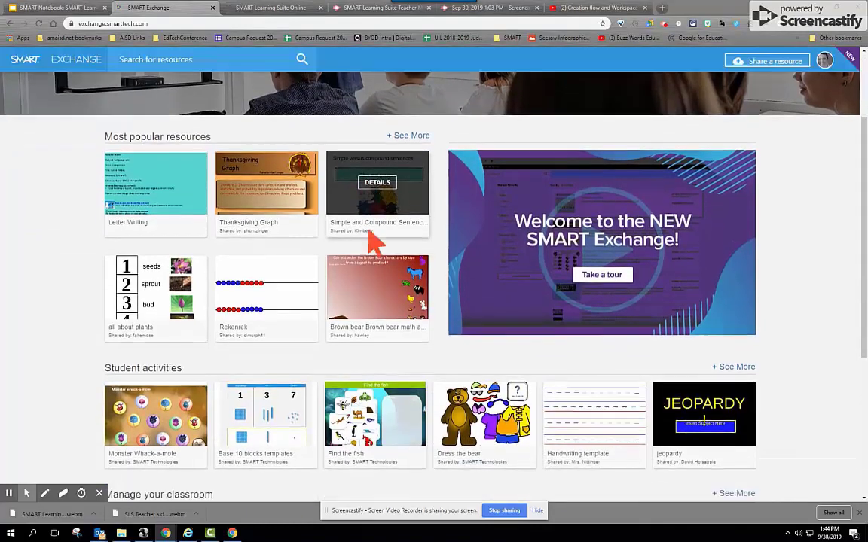
scroll(369, 235, down, 1)
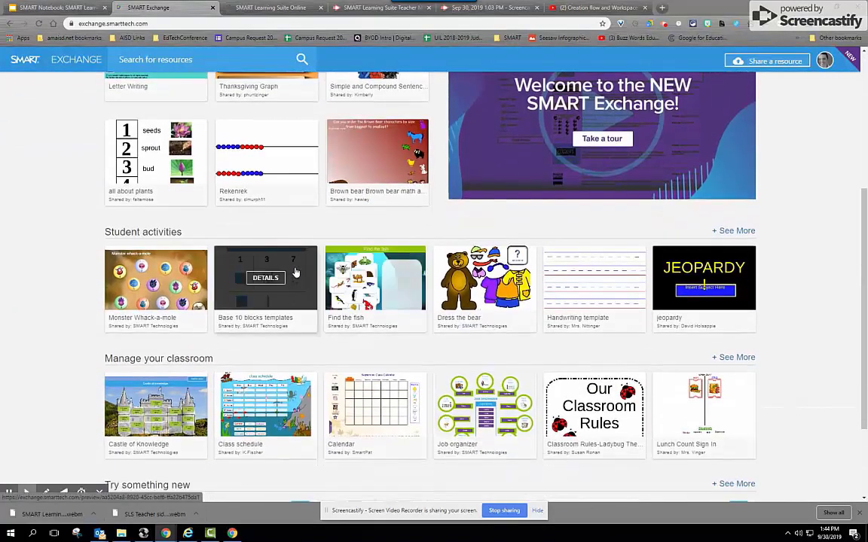
scroll(290, 275, down, 2)
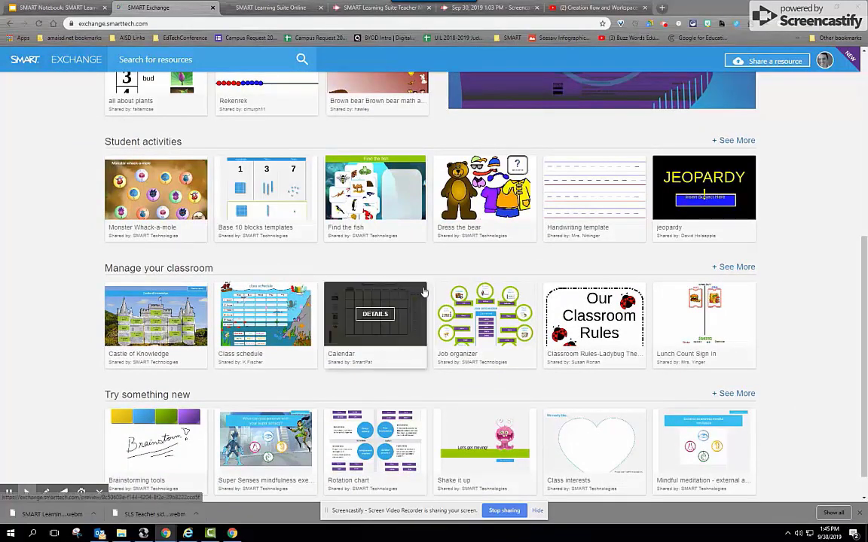
scroll(369, 294, up, 1)
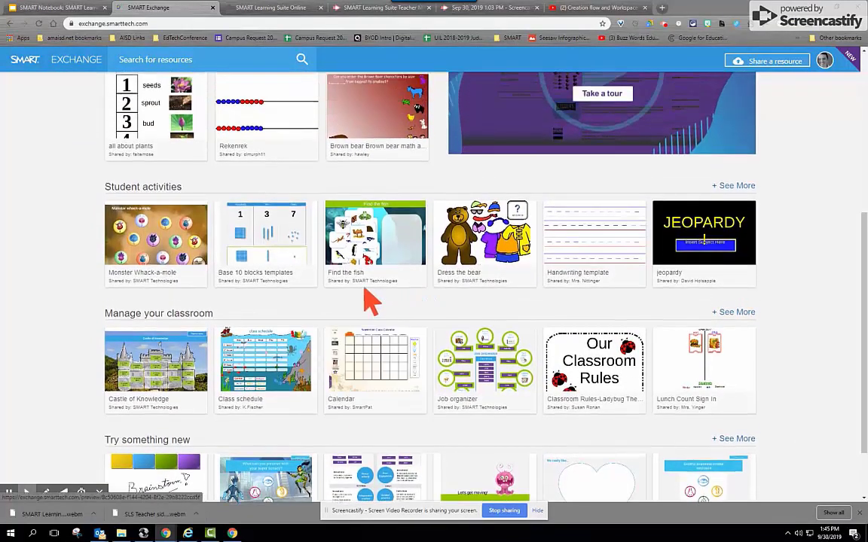
click(290, 256)
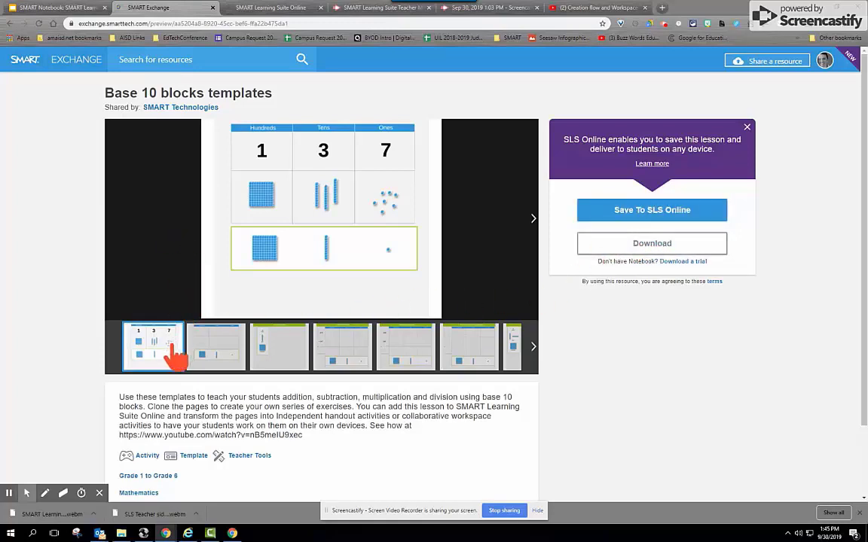
Look through the preview pages of the Base 10 blocks templates, including the free exploration, addition and subtraction exercises.
click(217, 358)
click(283, 357)
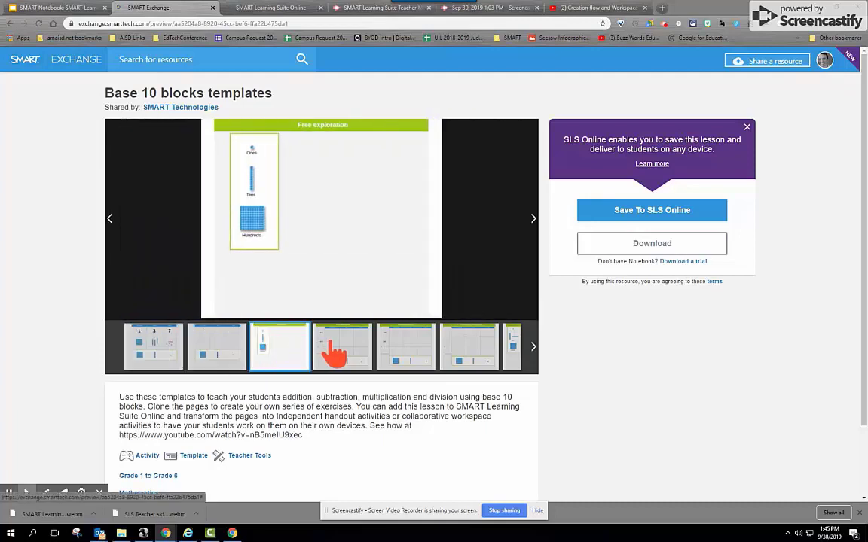
click(339, 354)
click(397, 354)
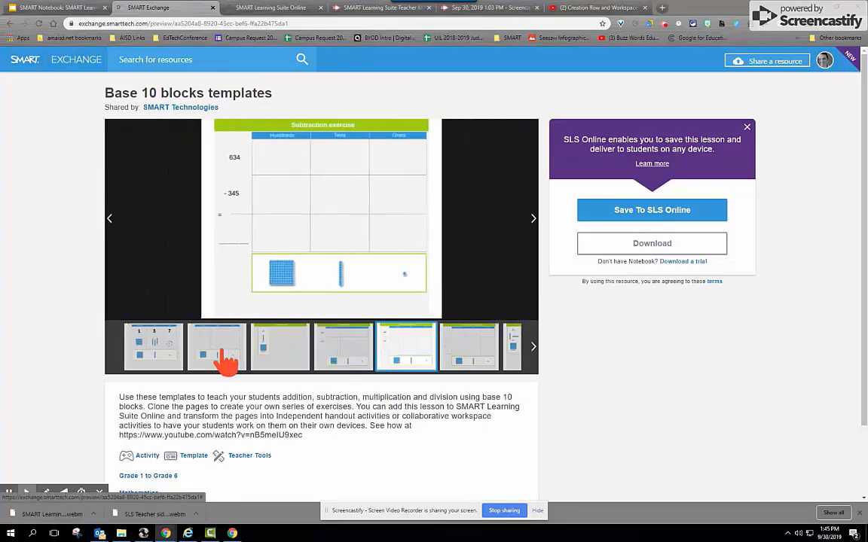
click(171, 354)
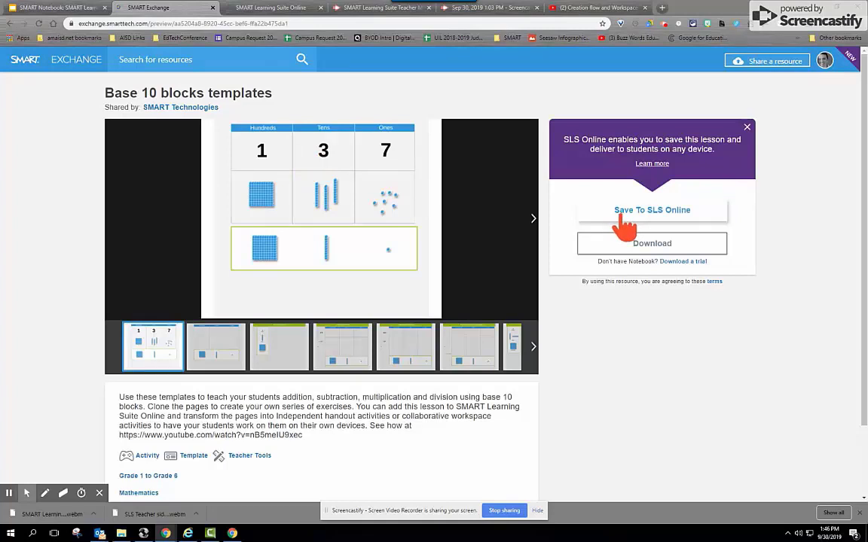
click(215, 346)
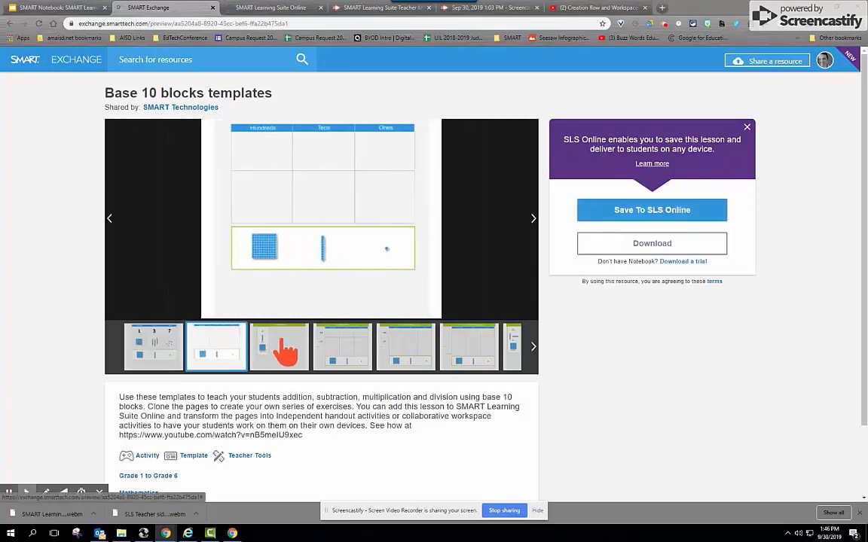
click(282, 343)
click(342, 343)
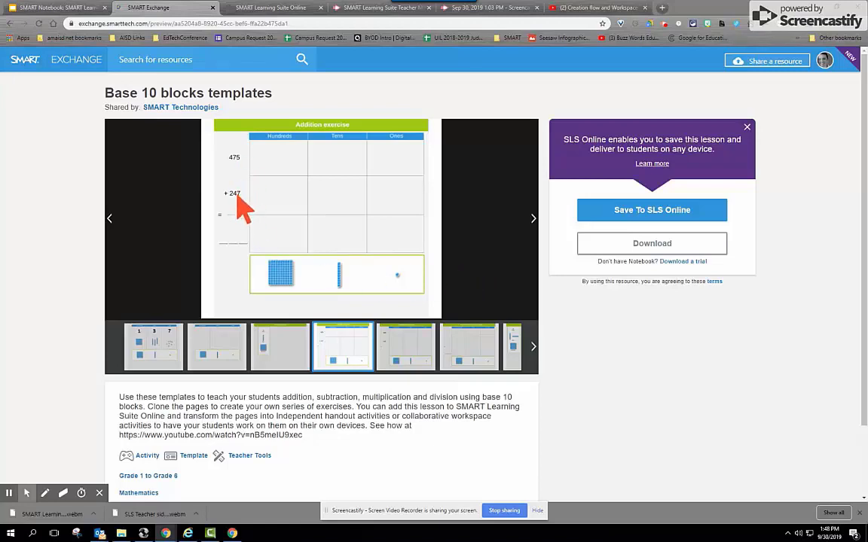
Save the Base 10 blocks templates to SLS Online and start the lesson.
click(681, 212)
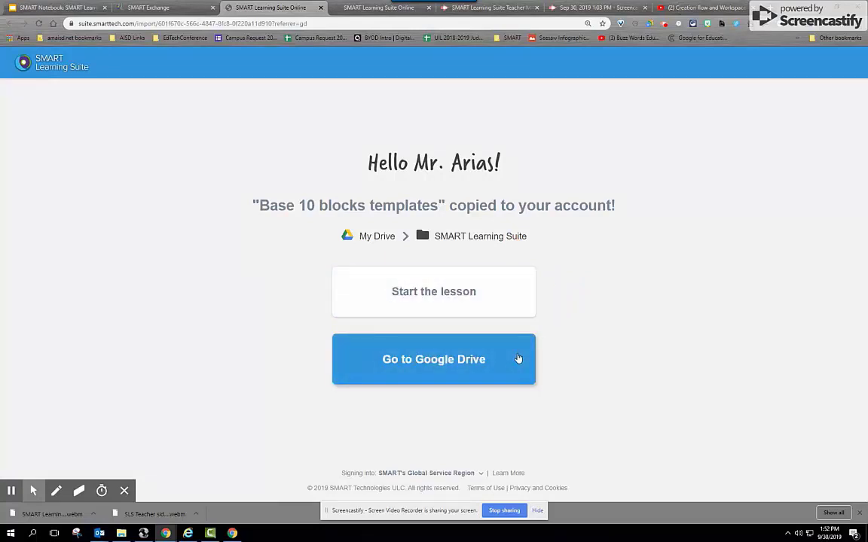
click(504, 303)
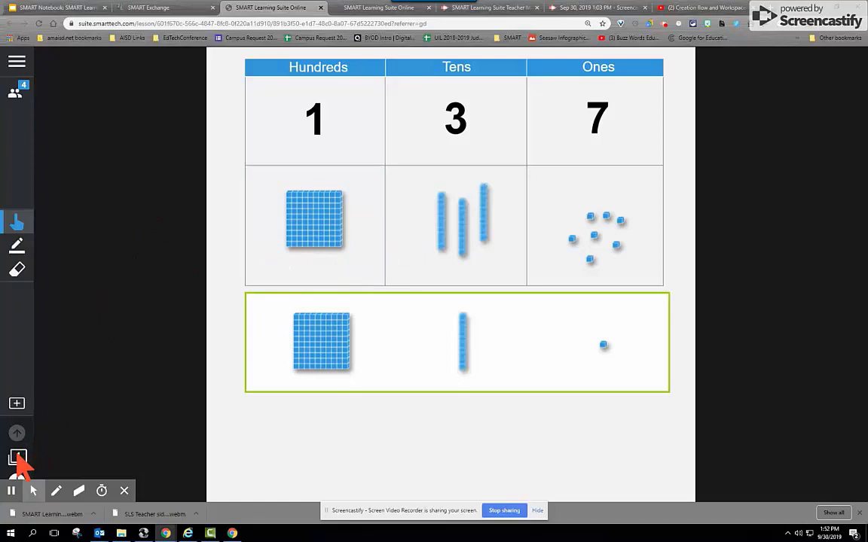
Look over the running lesson's page thumbnails, close them and hide the screen-sharing notice.
click(17, 457)
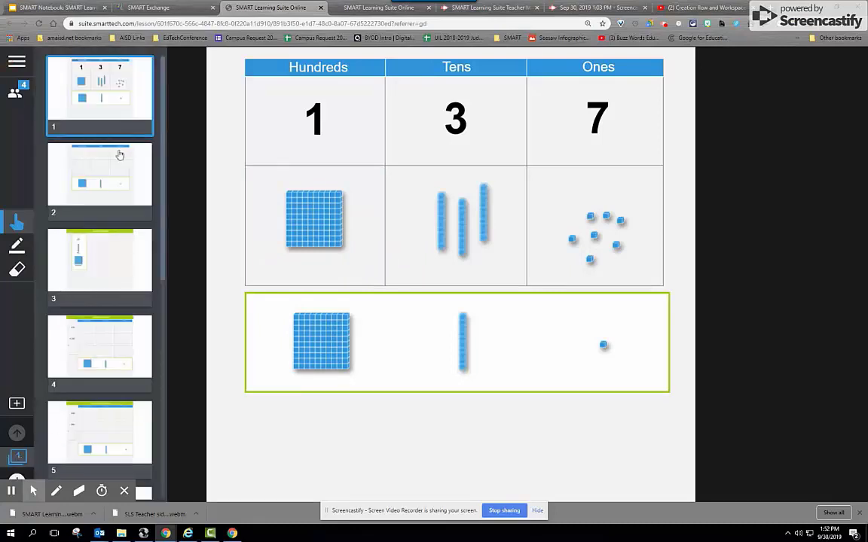
scroll(116, 173, down, 1)
scroll(115, 184, up, 3)
click(19, 459)
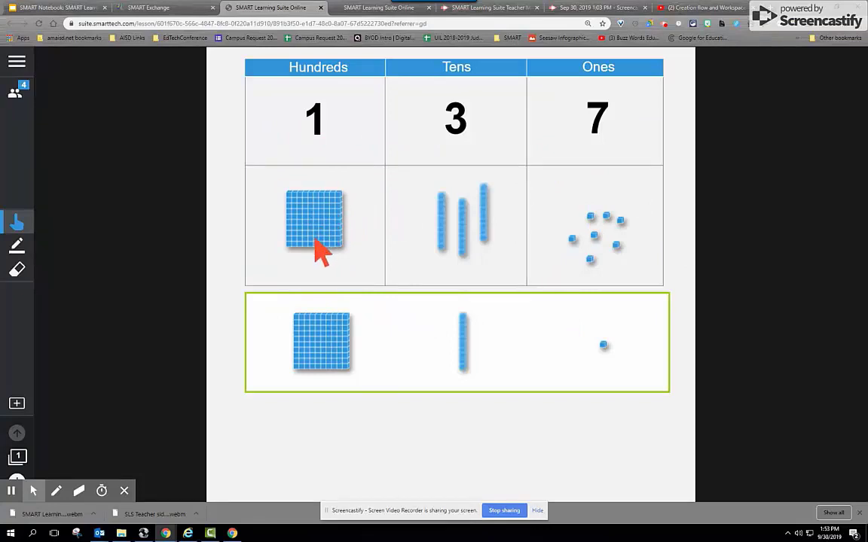
click(164, 309)
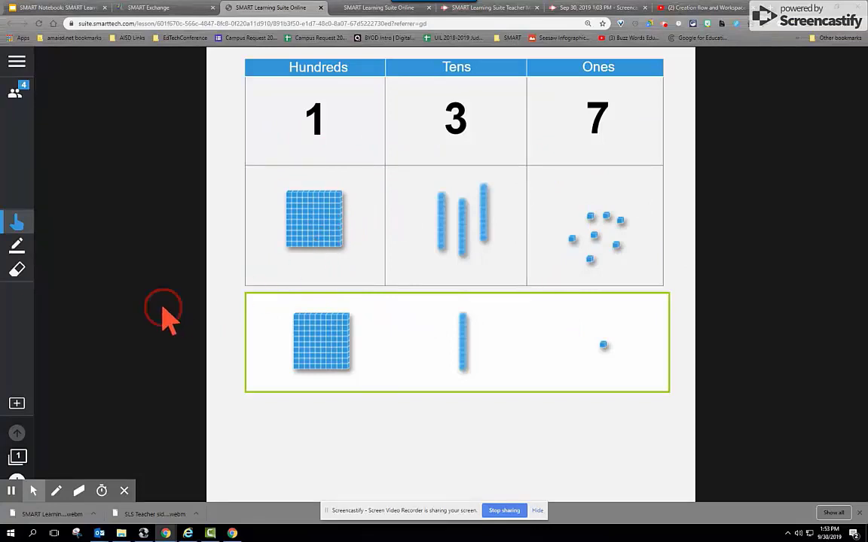
click(537, 511)
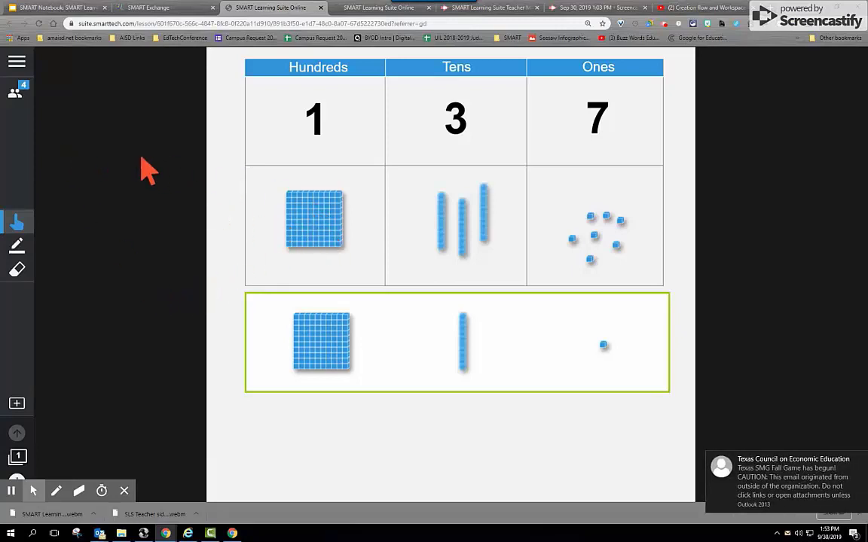
Open the lesson for editing, and check which activity types page 1 can be converted to without converting it.
click(16, 66)
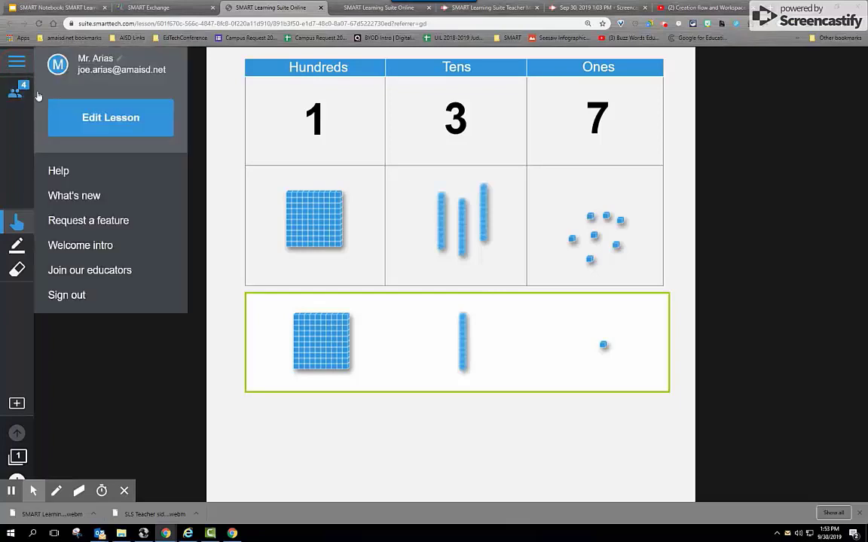
click(127, 125)
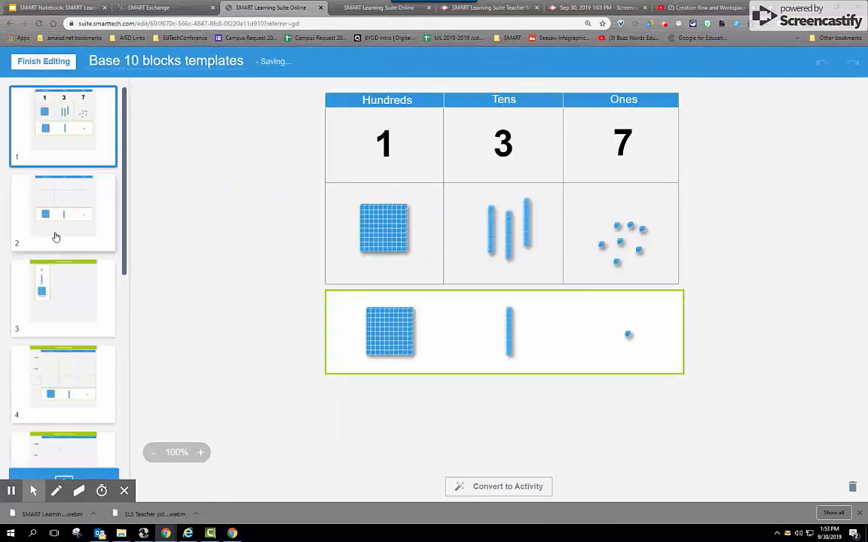
scroll(56, 237, down, 8)
scroll(55, 237, up, 8)
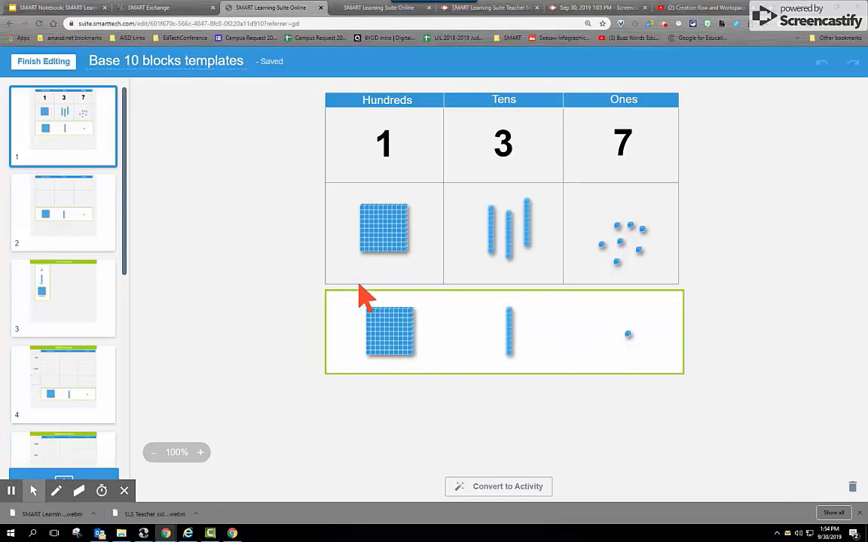
click(523, 490)
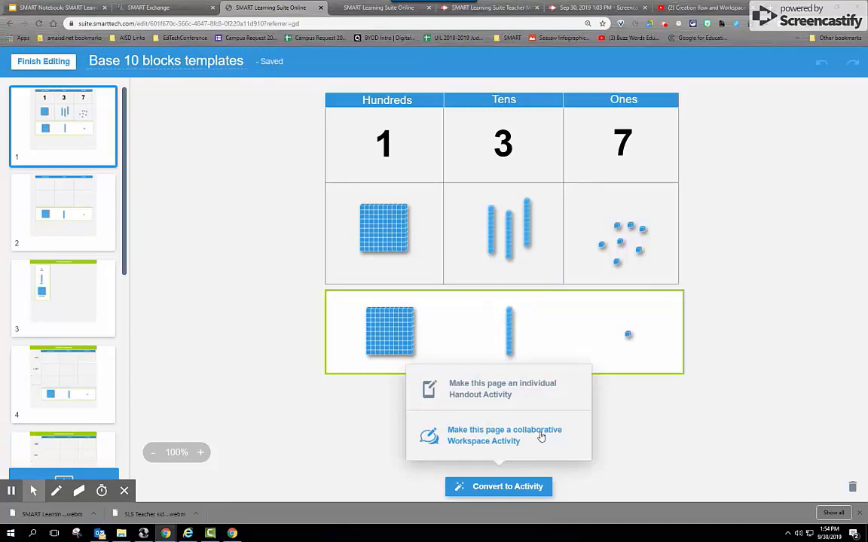
click(371, 406)
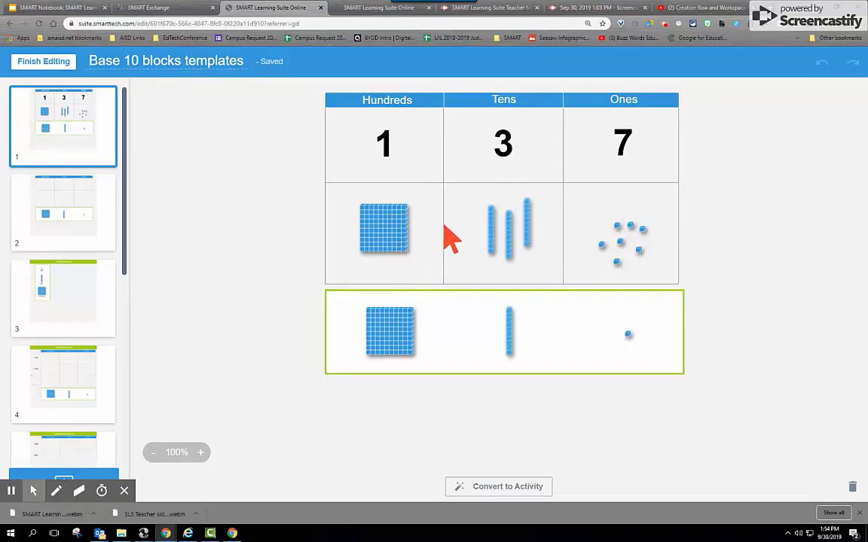
Convert page 2, the blank hundreds, tens and ones table, into an individual Handout Activity.
click(85, 211)
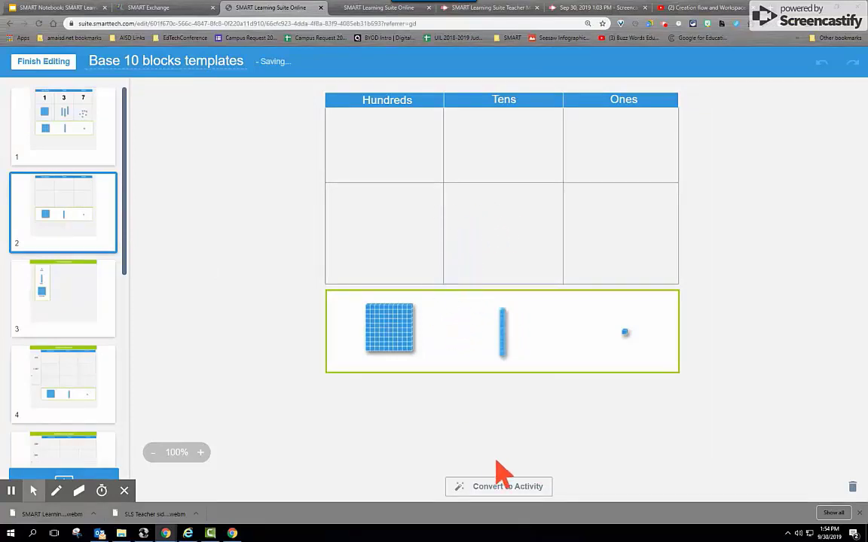
click(507, 488)
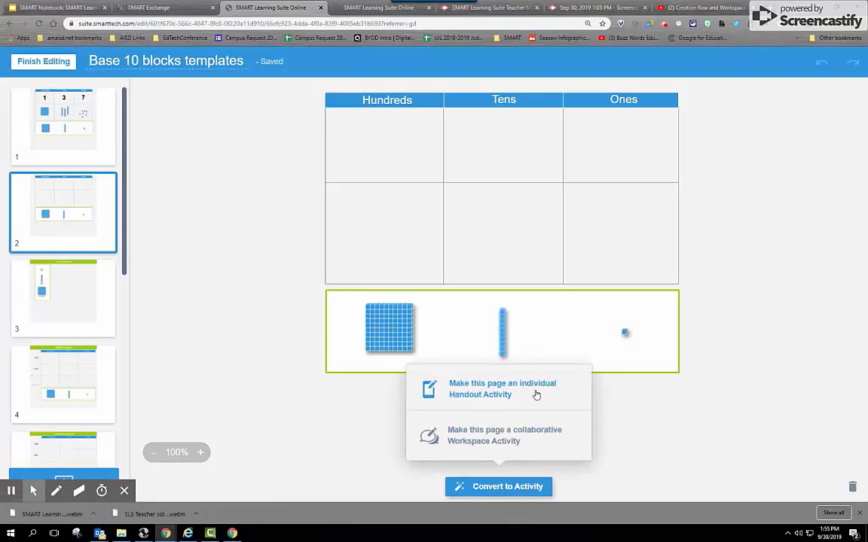
click(536, 395)
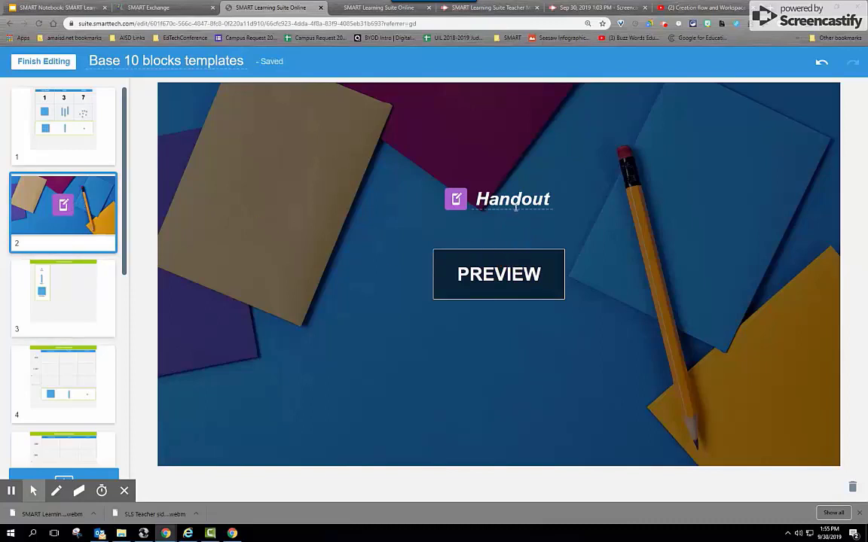
Preview the page 2 handout as students see it, check its pen and eraser options, and close the preview.
click(501, 282)
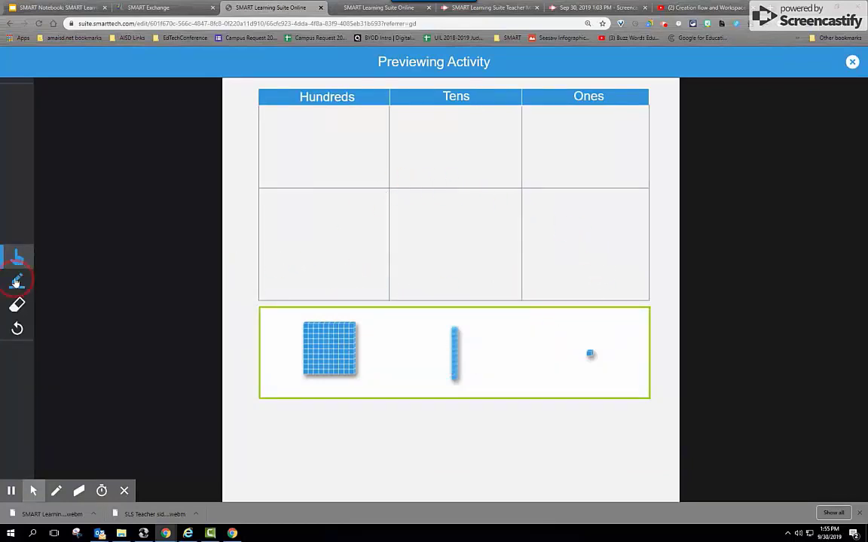
click(17, 282)
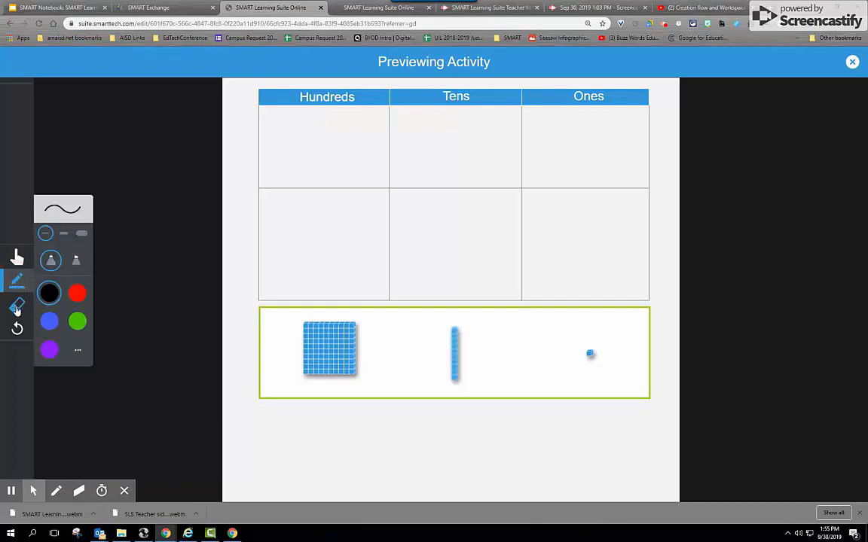
click(16, 305)
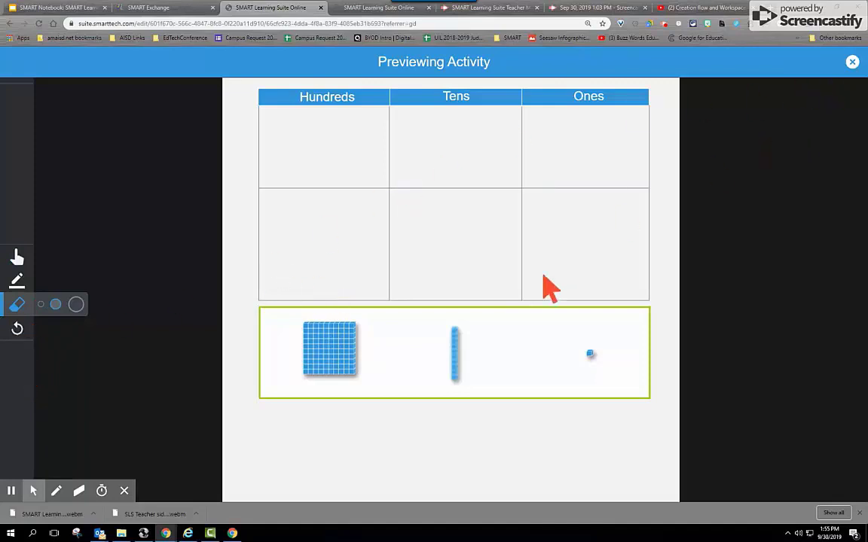
click(853, 64)
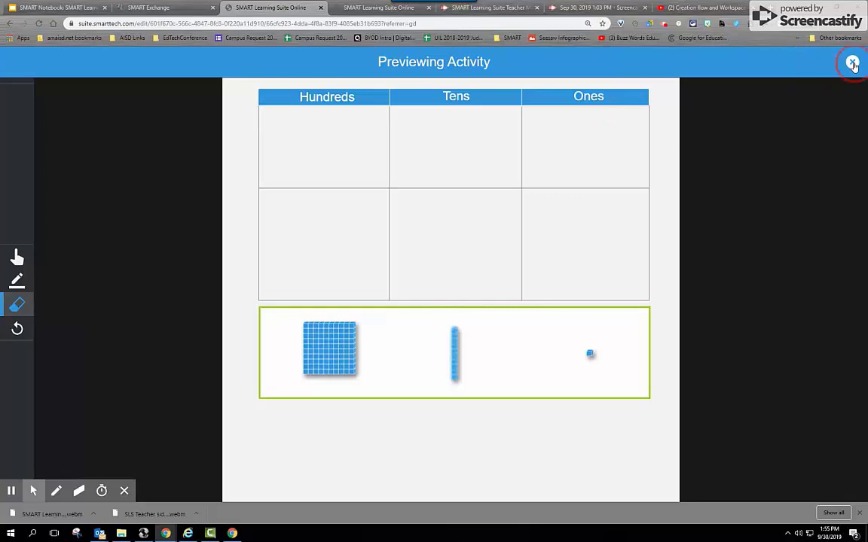
Convert page 3, Free exploration, into an individual Handout Activity, and preview it before returning to the editor.
click(43, 295)
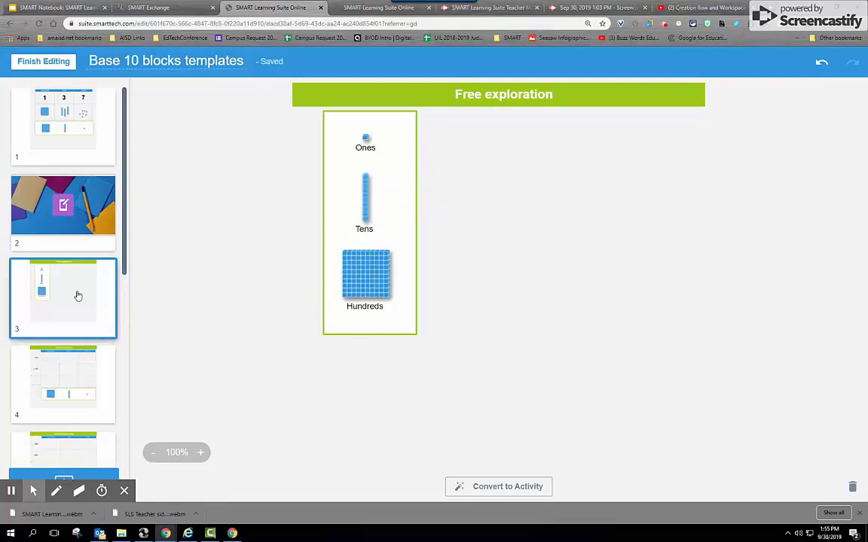
click(509, 488)
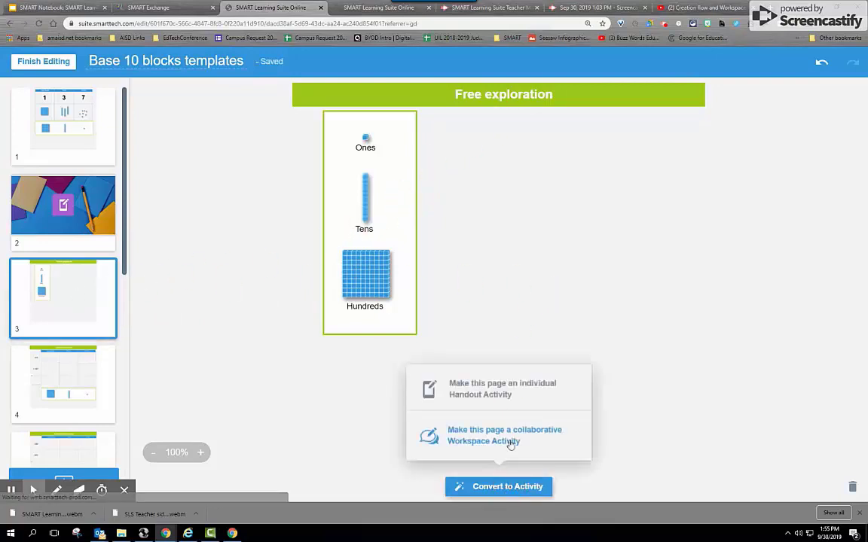
click(535, 393)
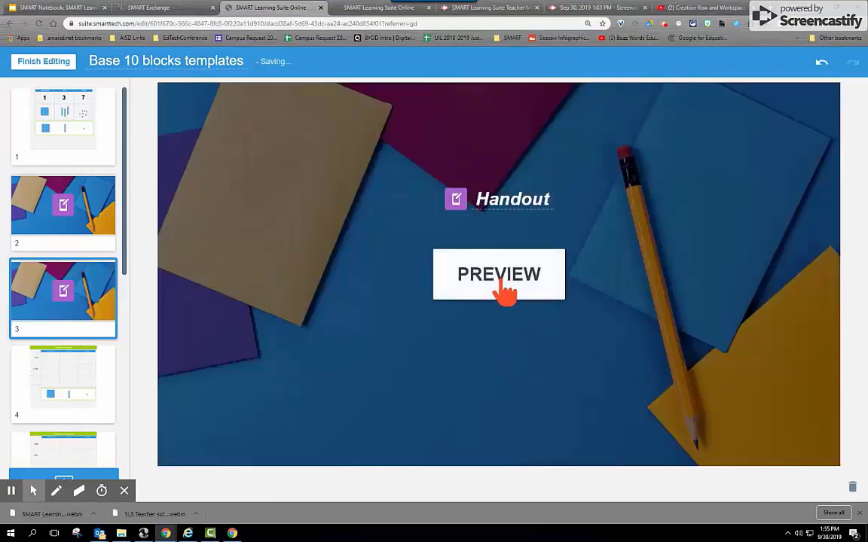
click(501, 285)
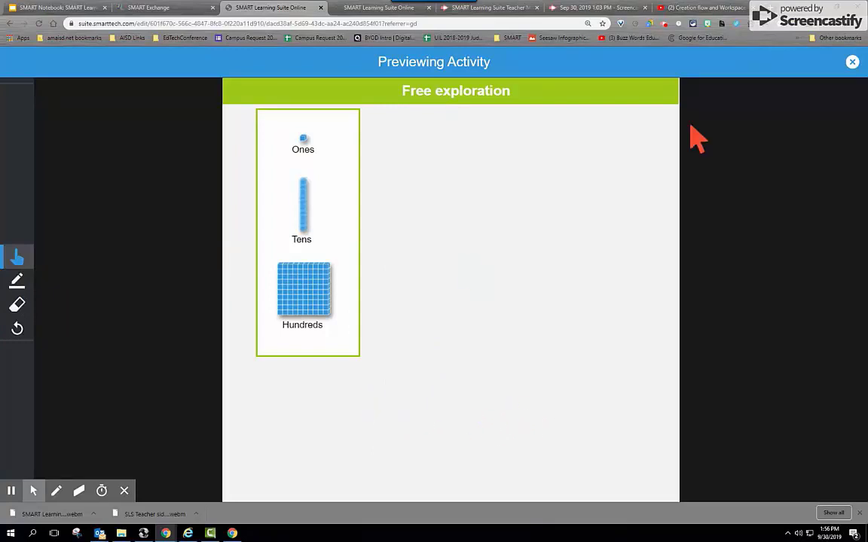
click(852, 63)
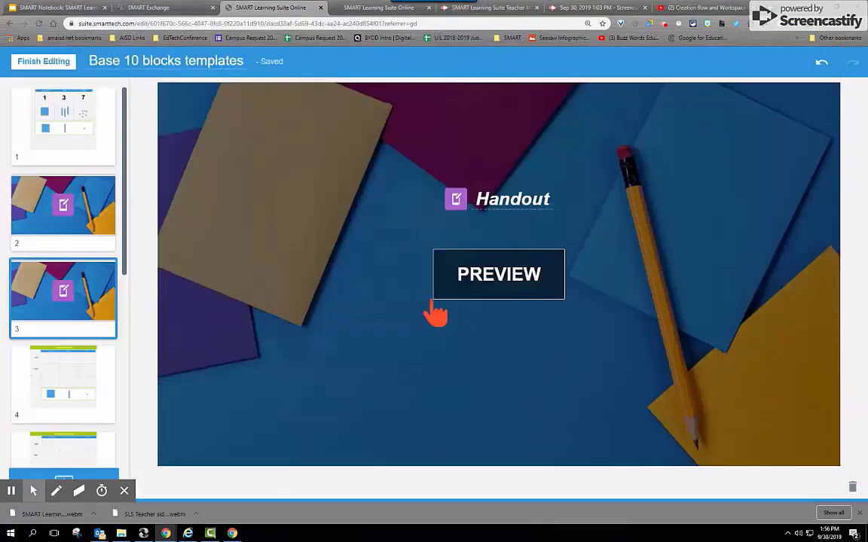
Convert page 5, the Subtraction exercise, into a collaborative Workspace Activity, and preview it before returning to the editor.
click(72, 363)
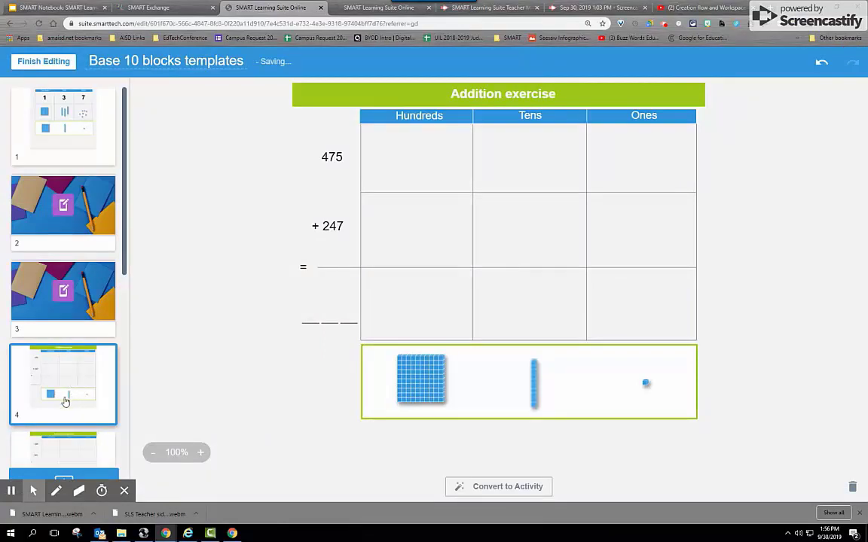
scroll(65, 402, down, 1)
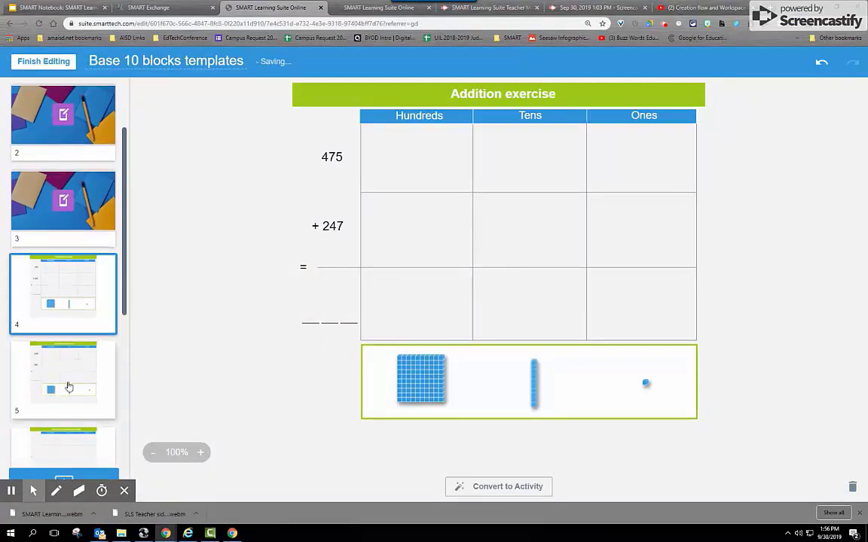
click(68, 386)
click(70, 308)
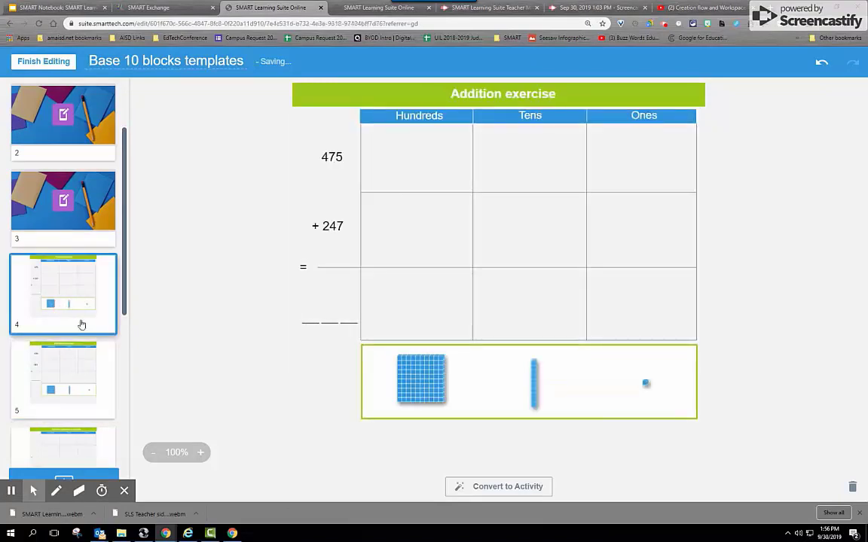
click(81, 388)
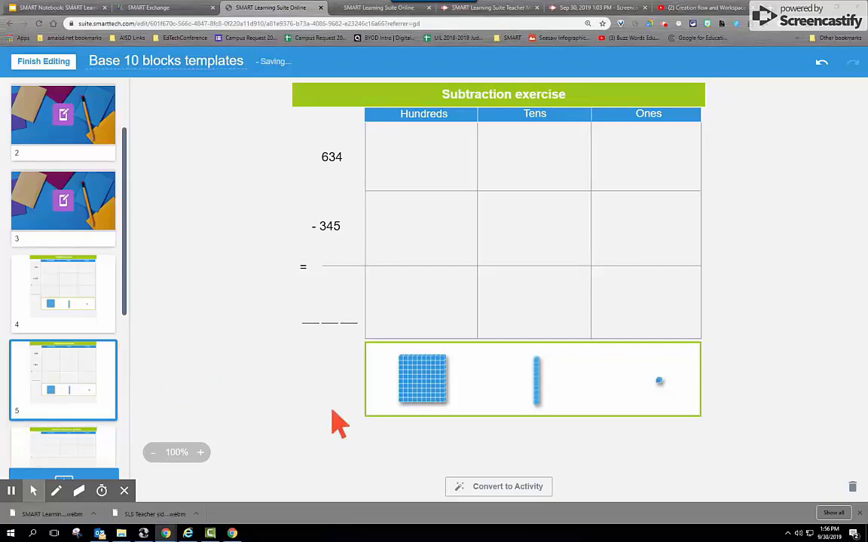
click(518, 488)
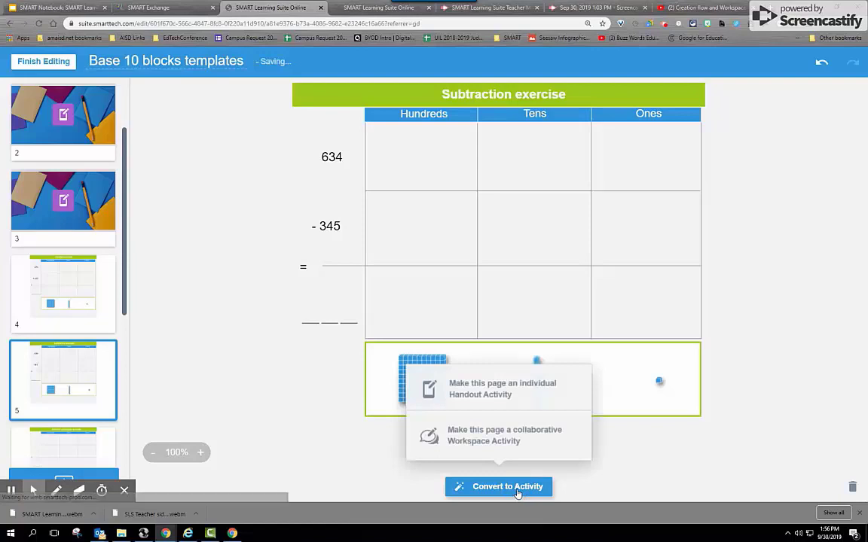
click(555, 437)
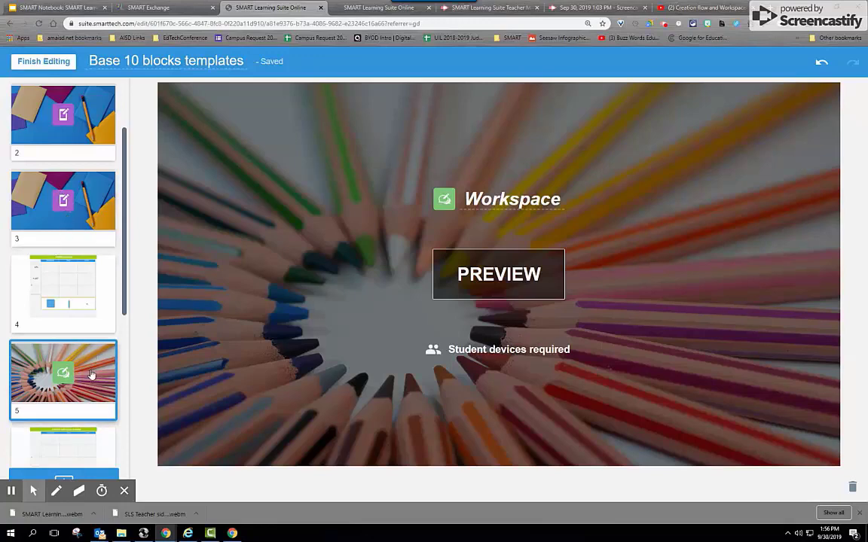
click(494, 286)
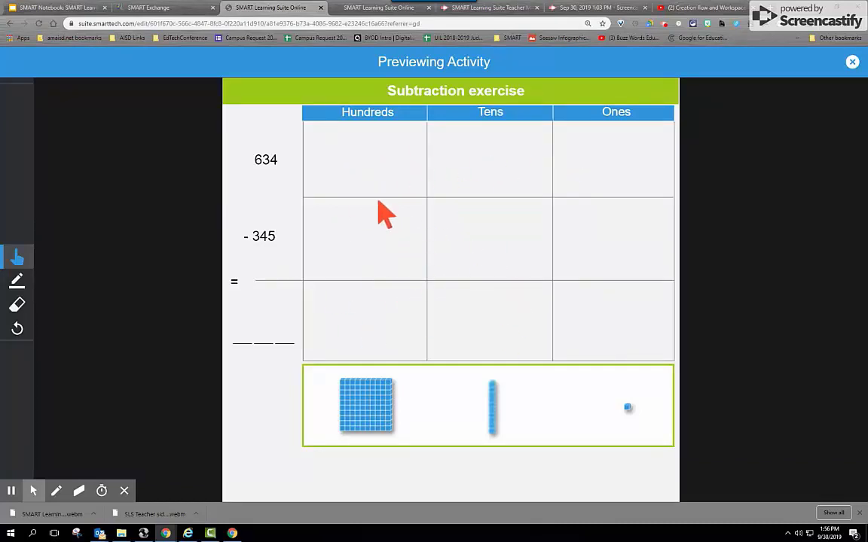
click(853, 62)
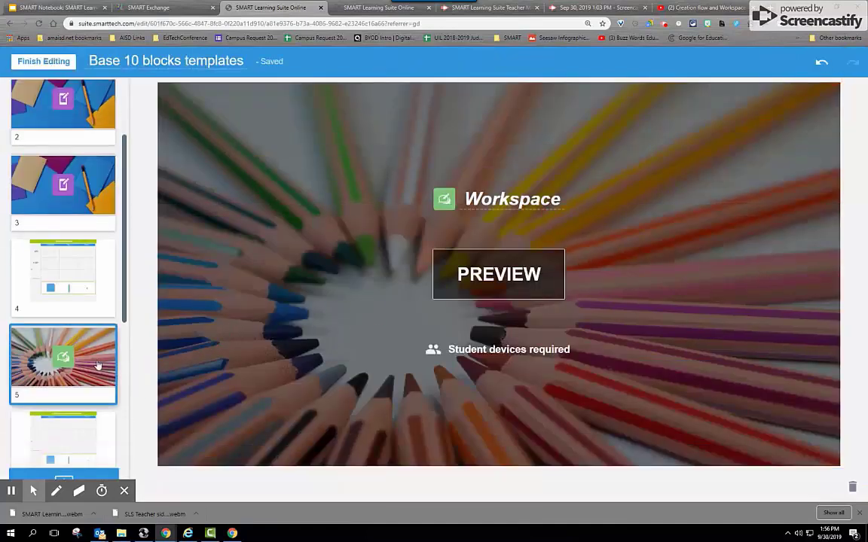
Look through the pages after the Workspace activity, including the Multiplication example on page 7 and the Multiplication template on page 8.
scroll(83, 358, down, 2)
click(65, 291)
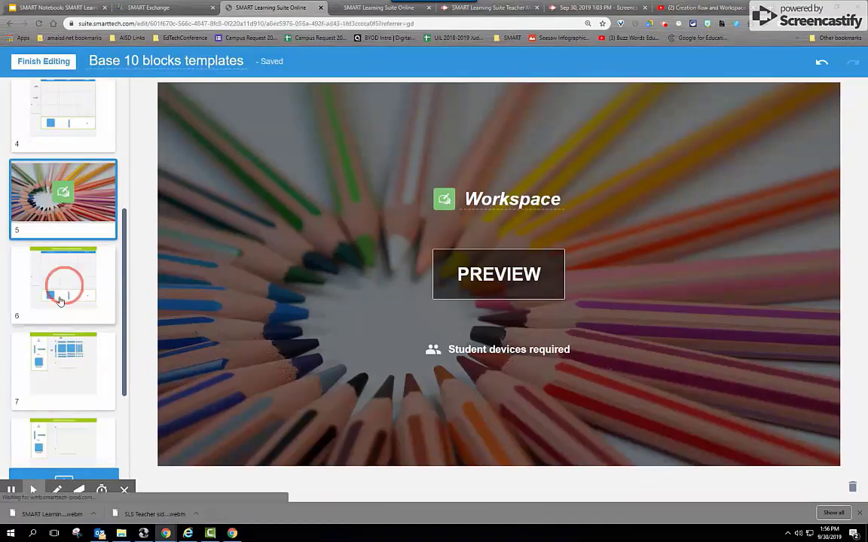
scroll(69, 372, down, 1)
click(65, 294)
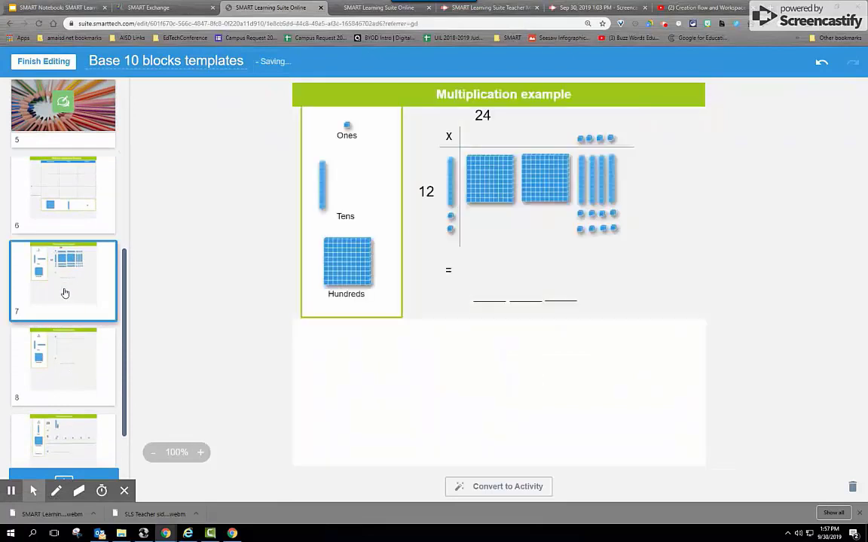
click(73, 377)
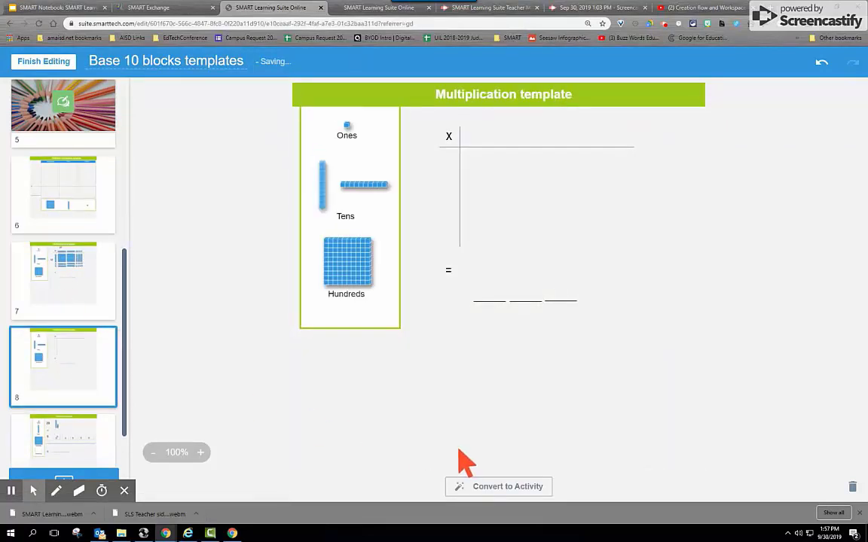
scroll(323, 384, up, 3)
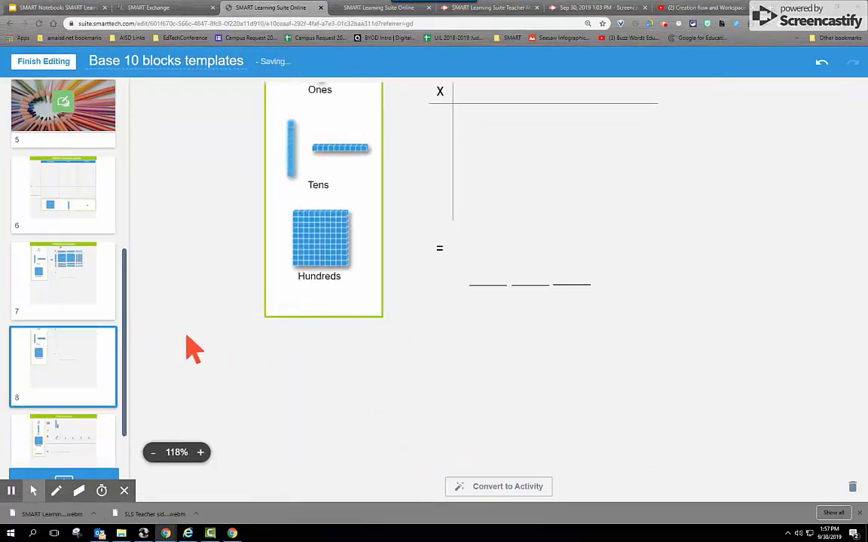
scroll(345, 355, down, 1)
scroll(351, 367, down, 2)
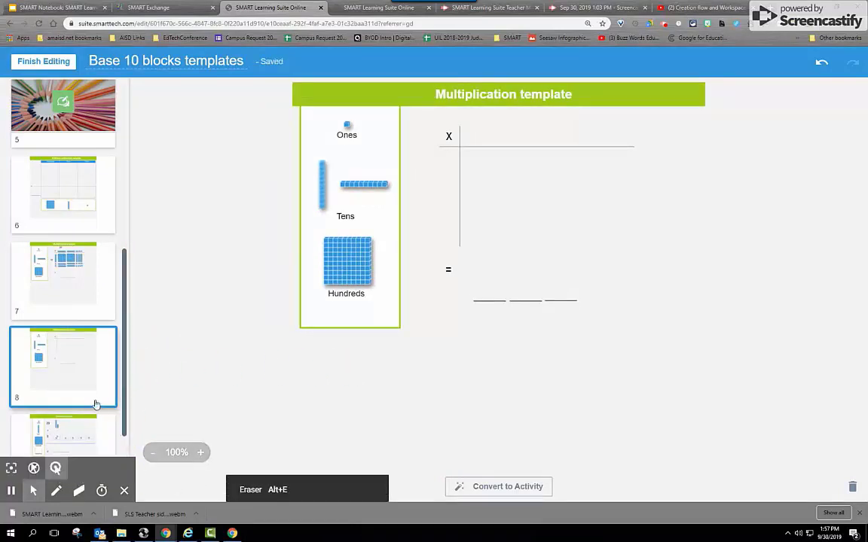
Check which kinds of new content can be added after the last page, and close the choices without adding anything.
scroll(112, 360, down, 3)
click(96, 480)
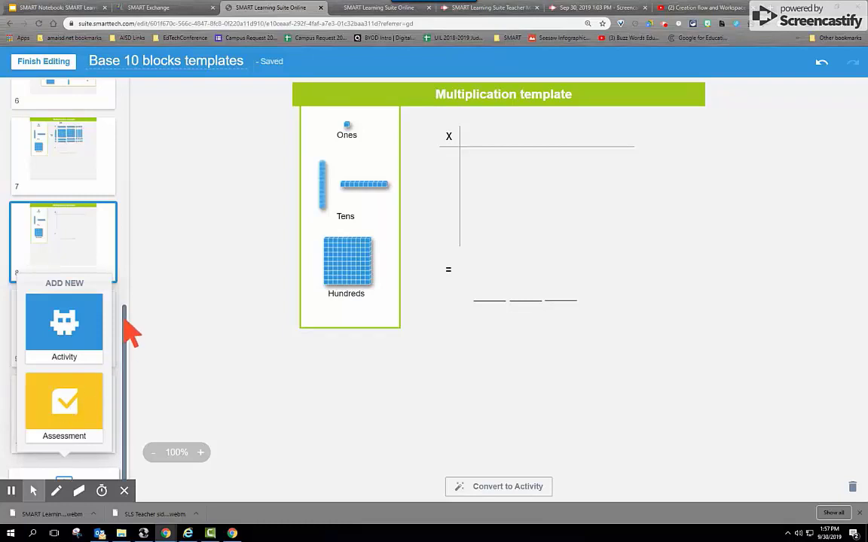
click(176, 345)
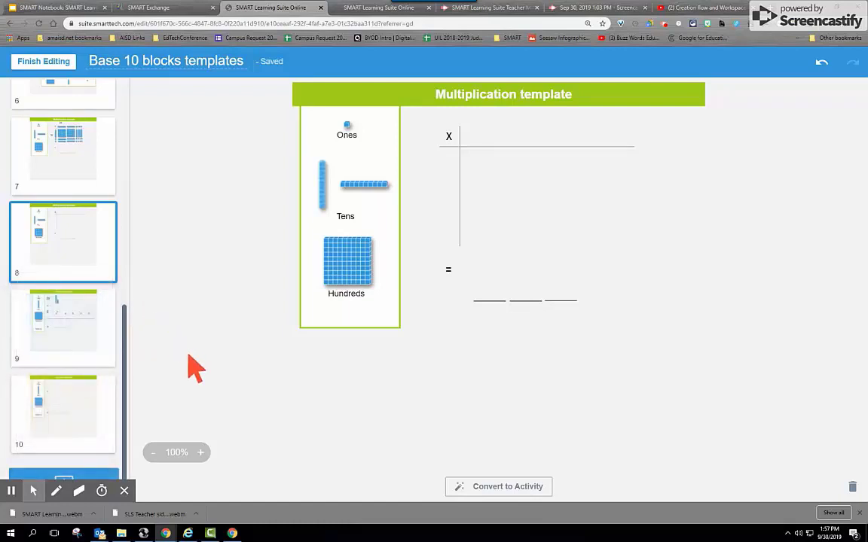
scroll(276, 387, up, 2)
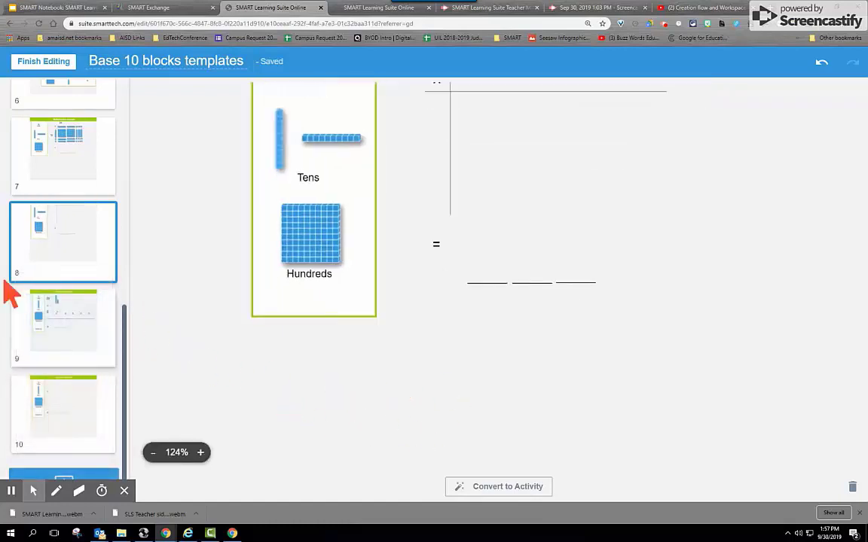
scroll(197, 267, down, 2)
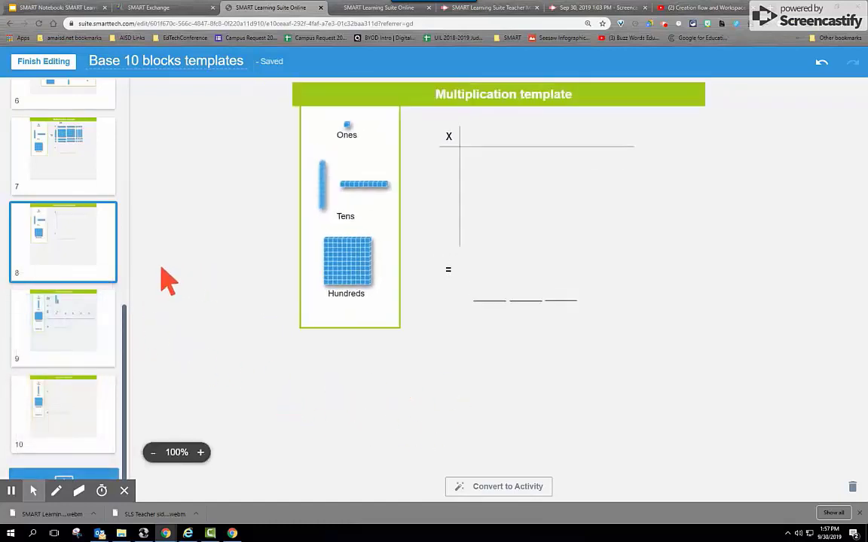
Finish editing the lesson and advance through the presented pages to the Workspace activity on page 5.
click(47, 66)
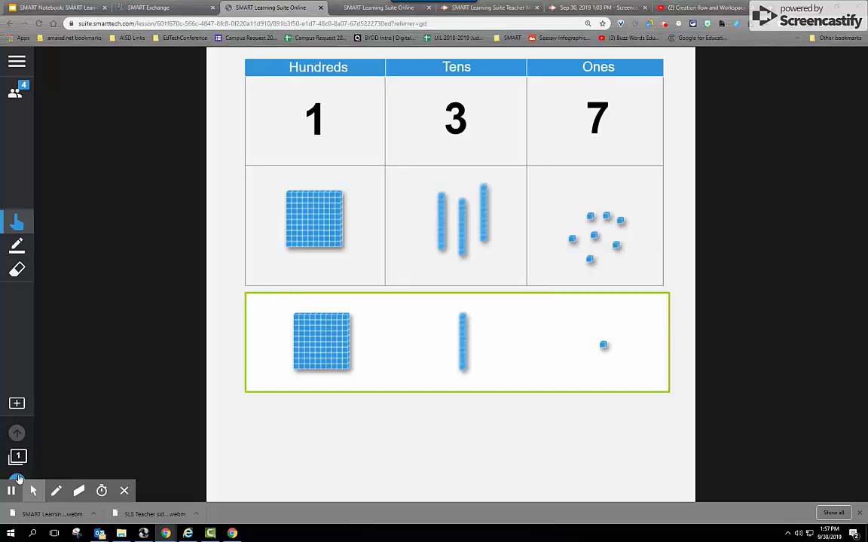
click(17, 479)
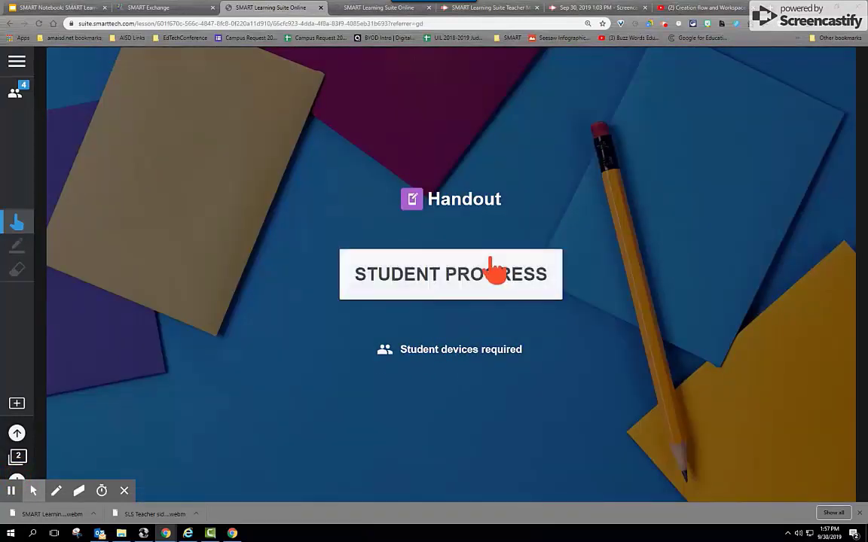
click(18, 479)
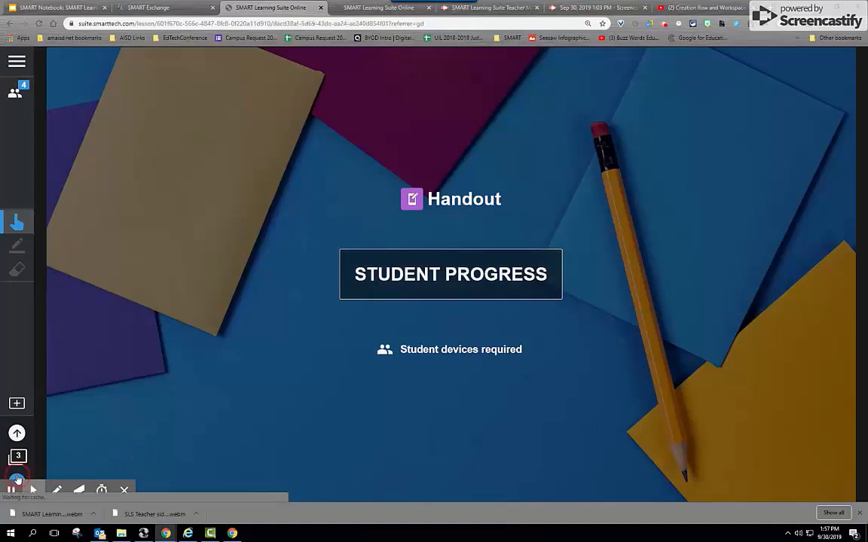
click(18, 479)
click(18, 479)
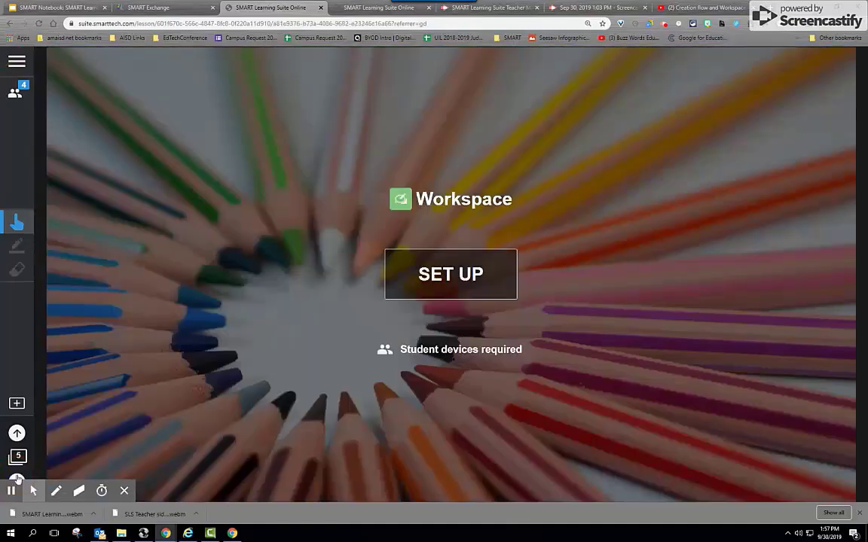
Check the connected students and the lesson pacing options, and go back to the Addition exercise on page 4.
click(18, 90)
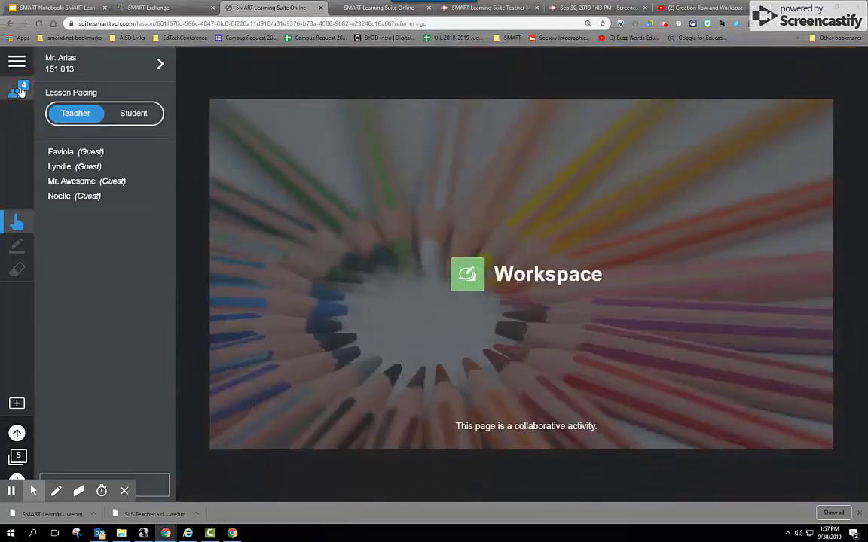
click(305, 273)
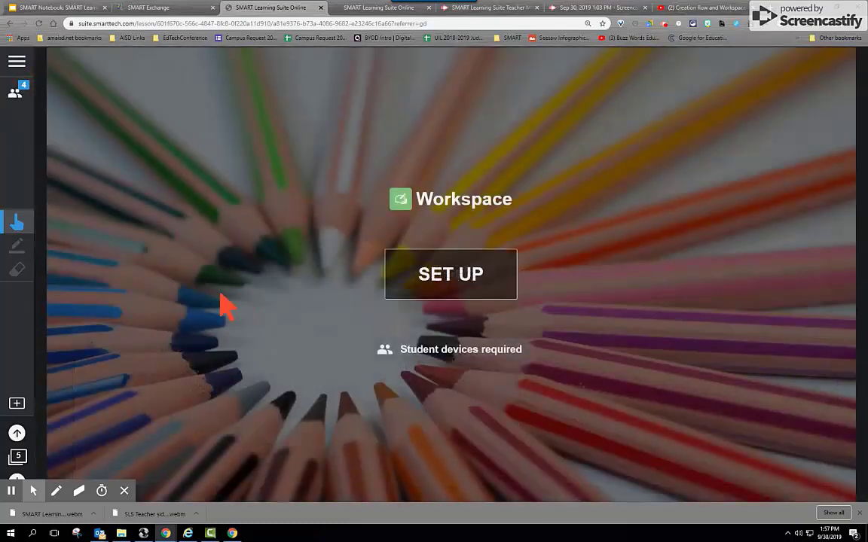
click(17, 434)
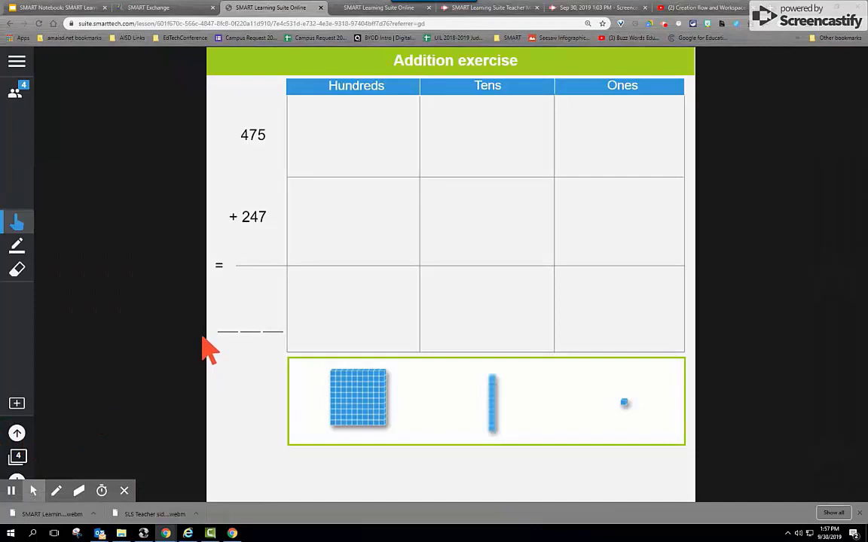